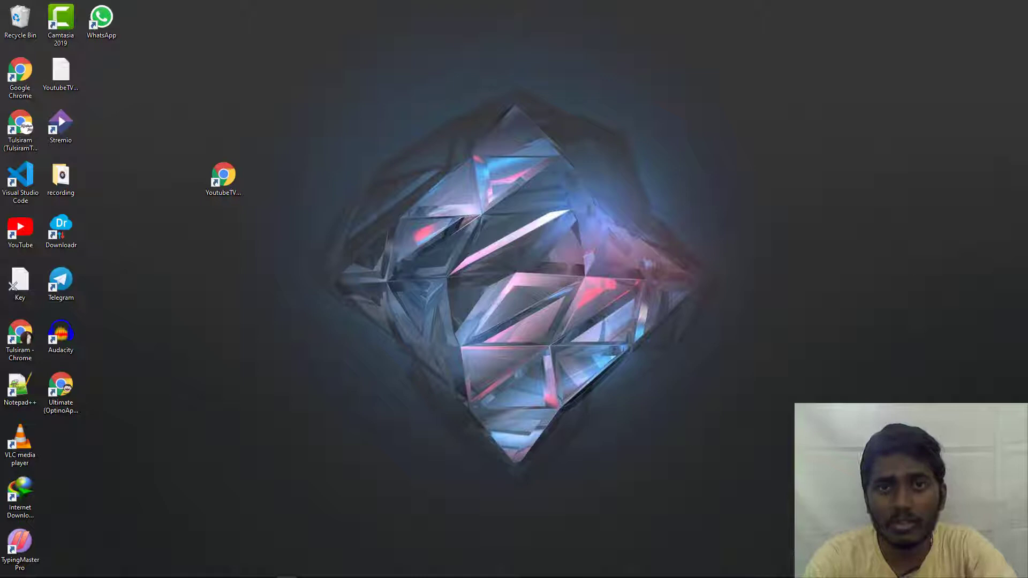
- Launch Audacity from the Windows search and close the Welcome to Audacity dialog
{"action": "key", "text": "super"}
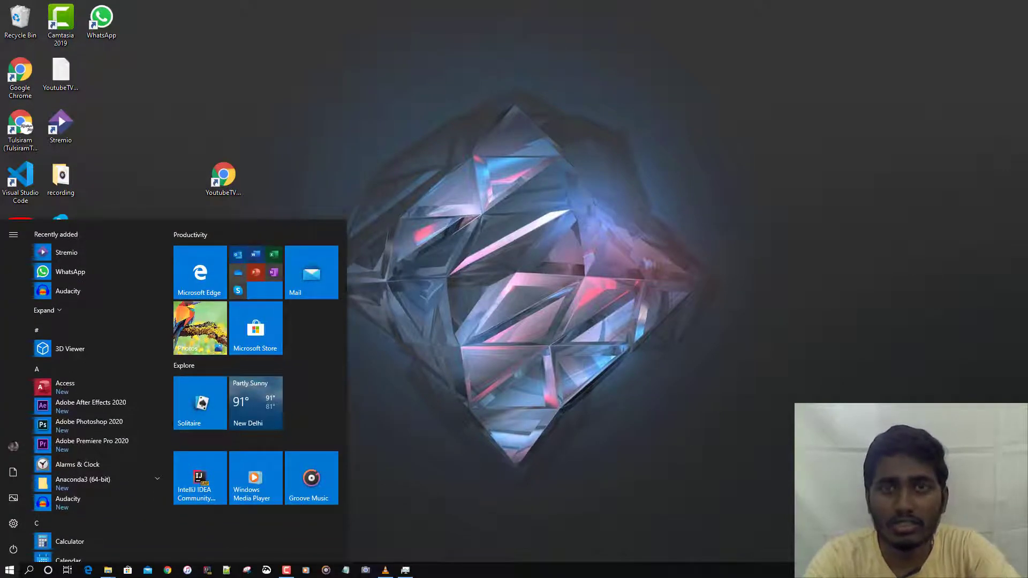
{"action": "key", "text": "super"}
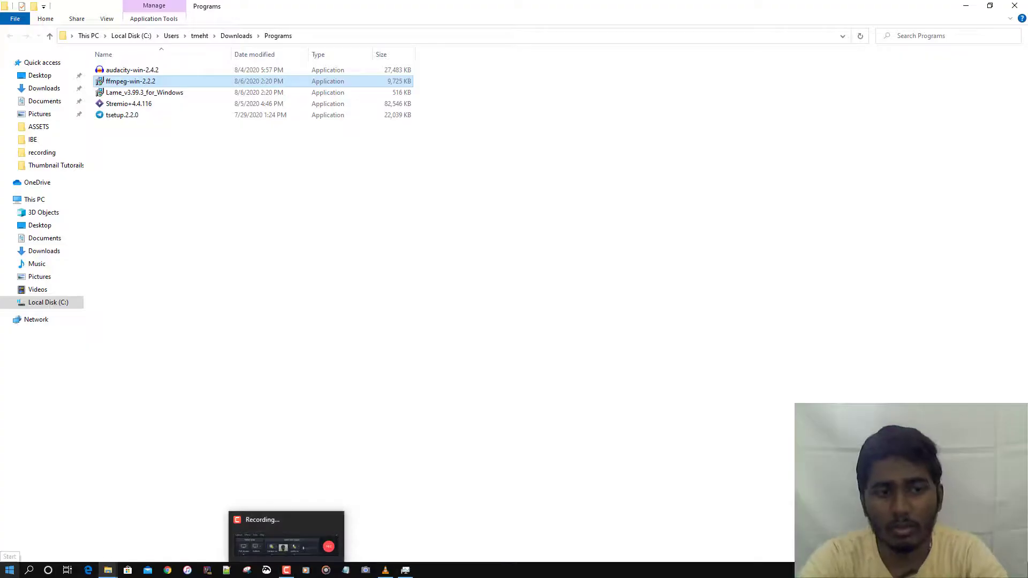
{"action": "key", "text": "super"}
{"action": "type", "text": "a"}
{"action": "key", "text": "Return"}
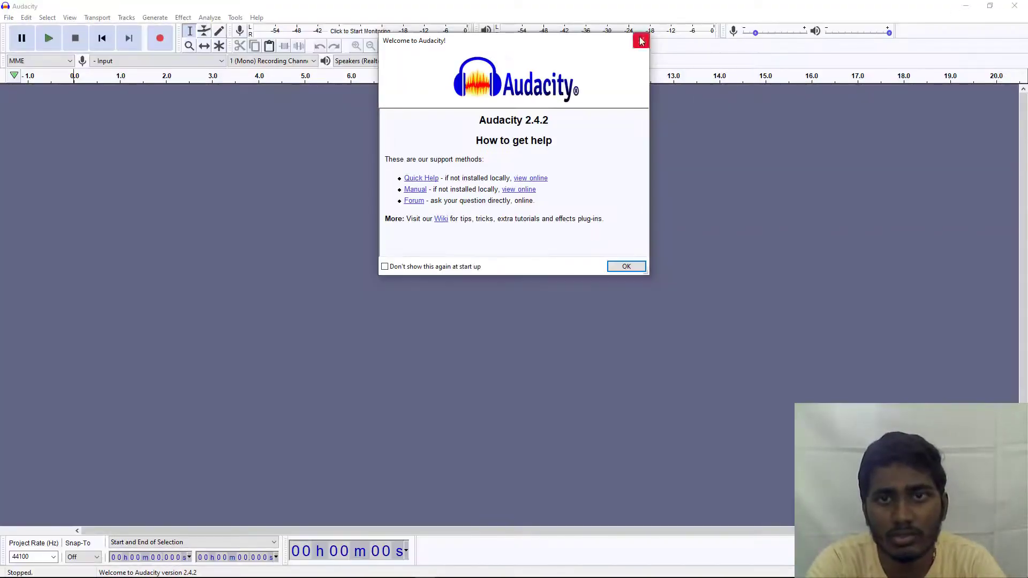
{"action": "left_click", "coordinate": [641, 40]}
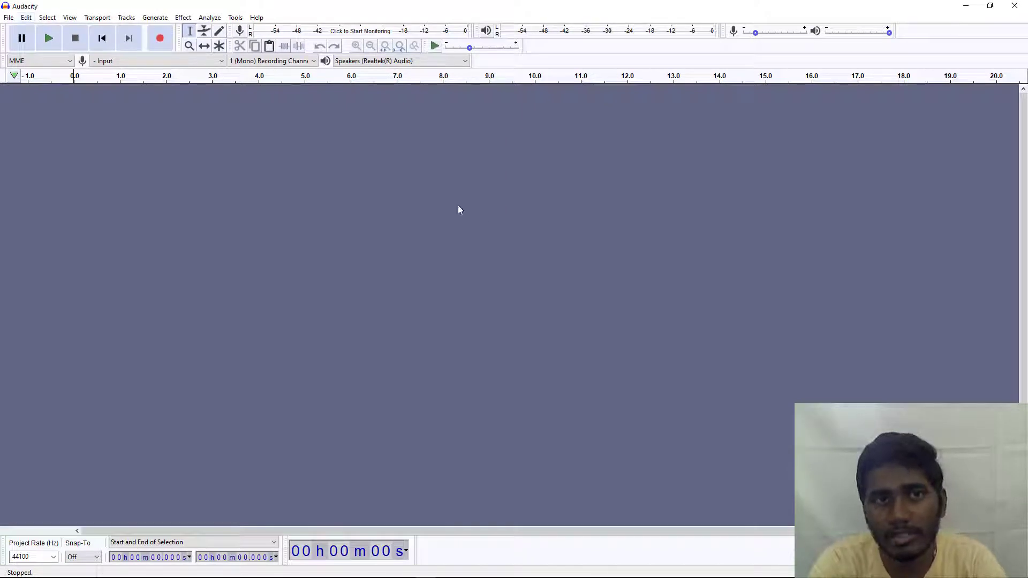
- Open the WMA file Track-1 from the recording folder as a stereo 48000 Hz track
{"action": "left_click", "coordinate": [8, 17]}
{"action": "left_click", "coordinate": [29, 43]}
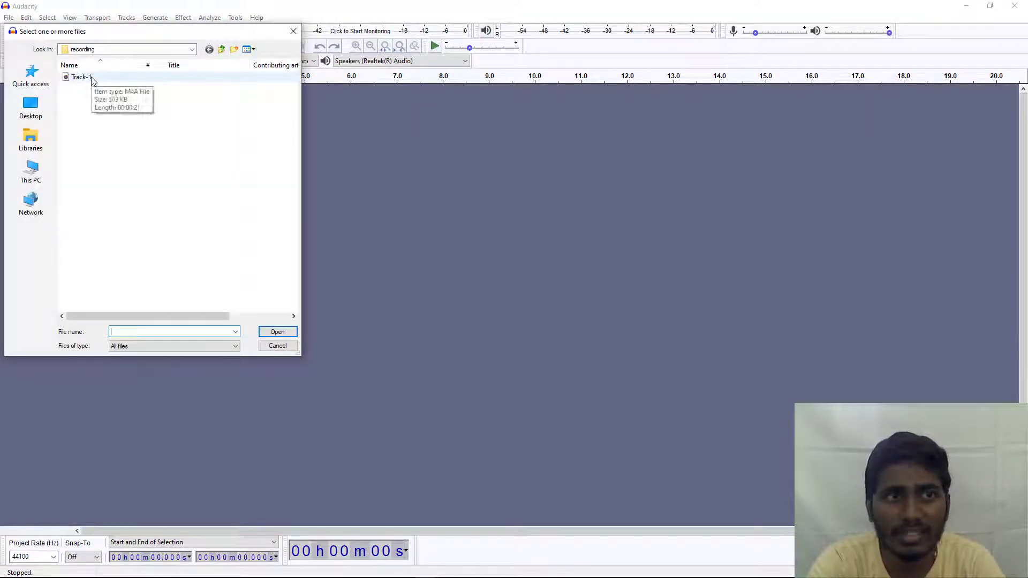
{"action": "left_click", "coordinate": [81, 77]}
{"action": "double_click", "coordinate": [91, 77]}
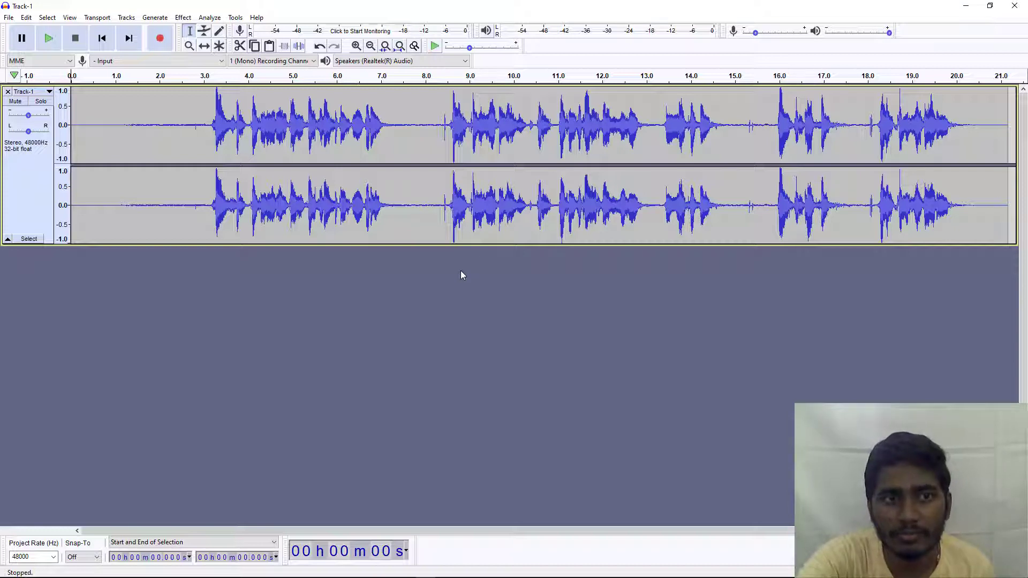
{"action": "key", "text": "space"}
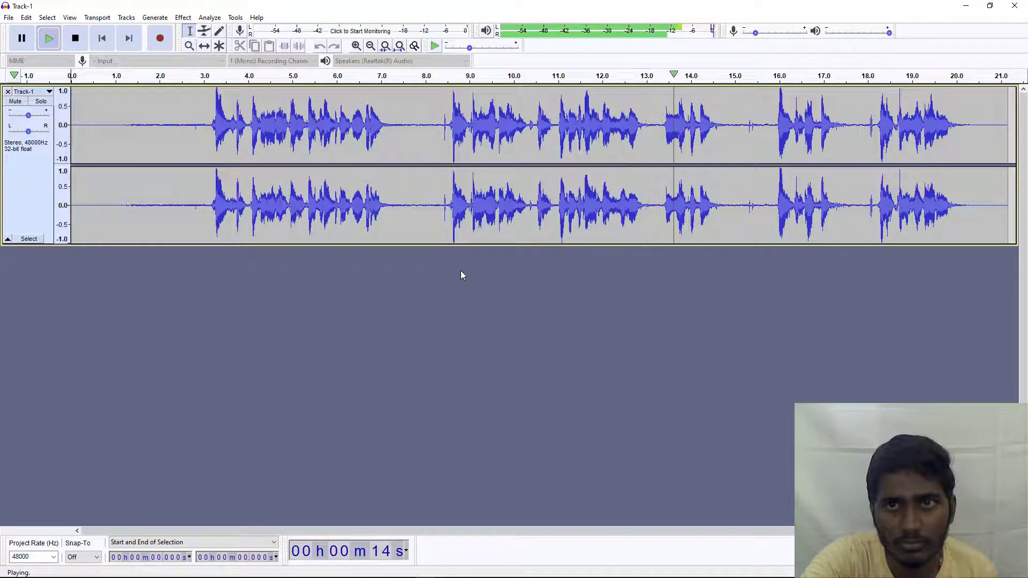
{"action": "key", "text": "space"}
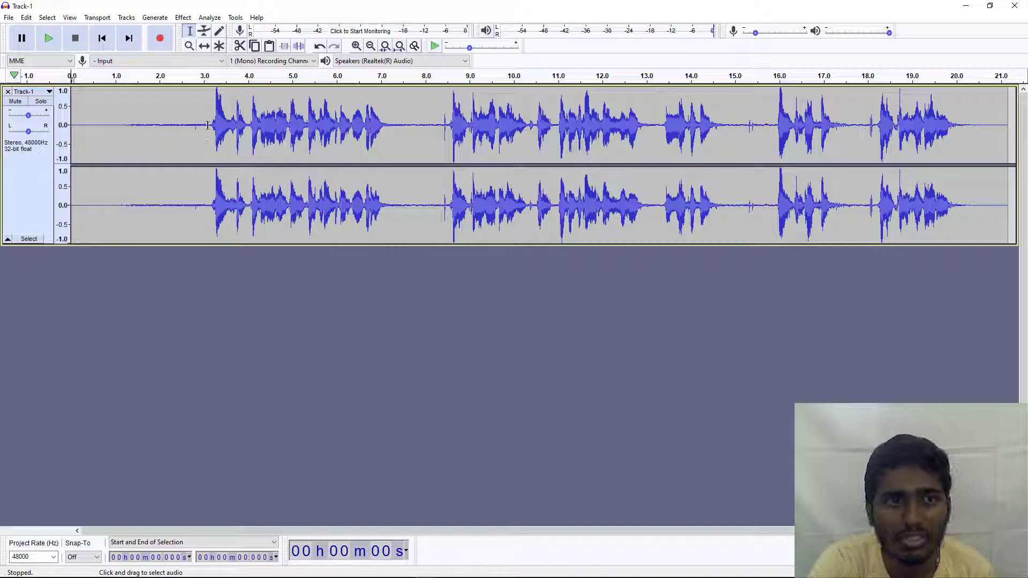
- Fit the waveform to the window and select the silent opening 0–3.011 s of Track-1
{"action": "left_click_drag", "start_coordinate": [207, 123], "coordinate": [81, 132]}
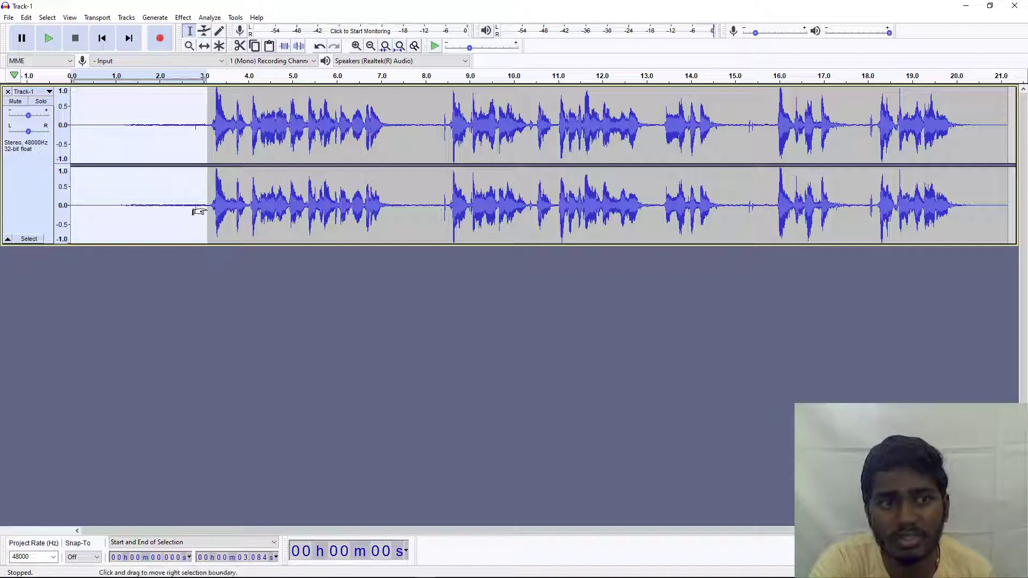
{"action": "left_click_drag", "start_coordinate": [210, 207], "coordinate": [72, 210]}
{"action": "key", "text": "ctrl+shift+f"}
{"action": "left_click", "coordinate": [368, 267]}
{"action": "left_click", "coordinate": [337, 271]}
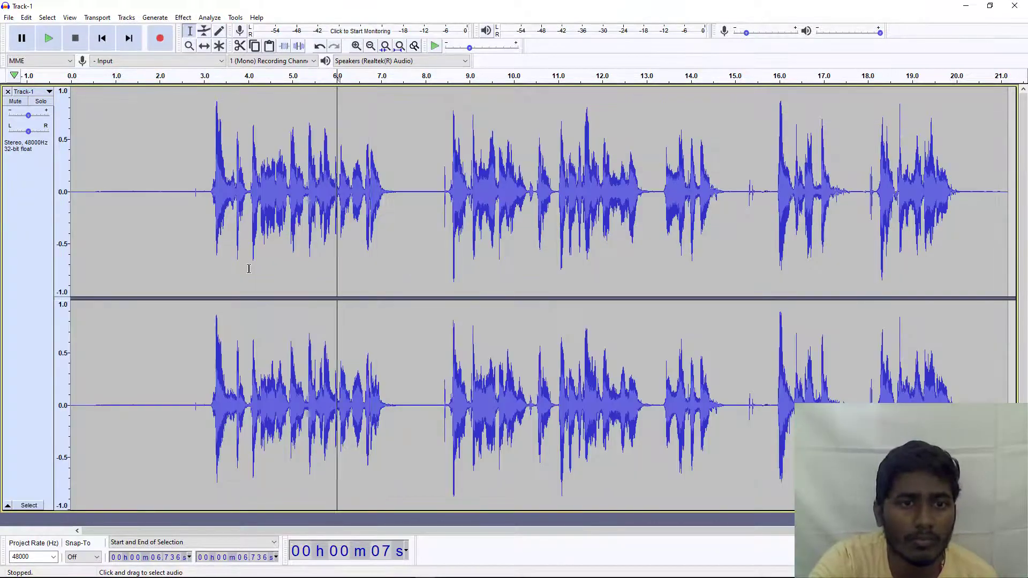
{"action": "left_click_drag", "start_coordinate": [205, 182], "coordinate": [47, 186]}
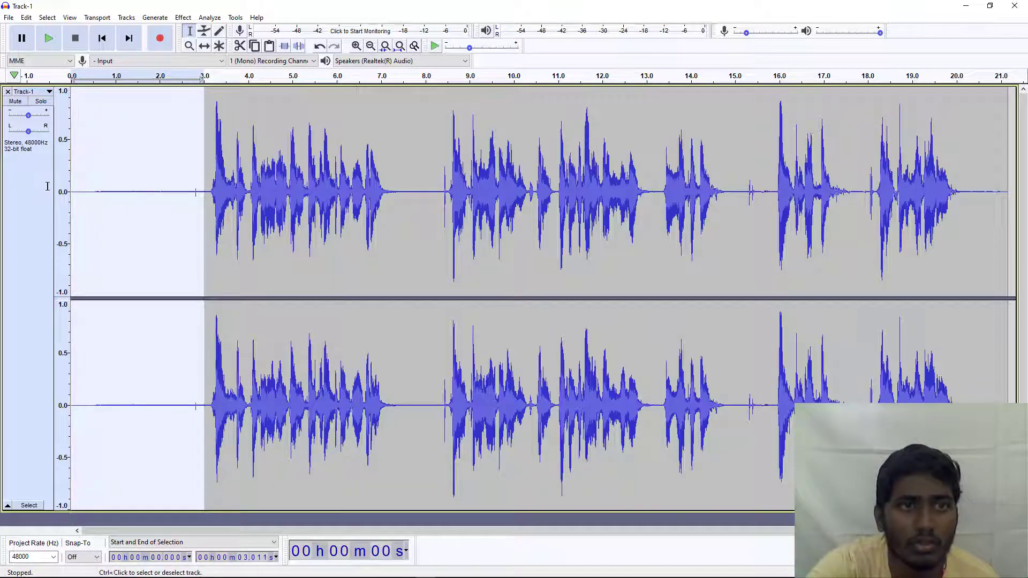
- Capture that silence as the noise profile in Noise Reduction
{"action": "left_click", "coordinate": [184, 17]}
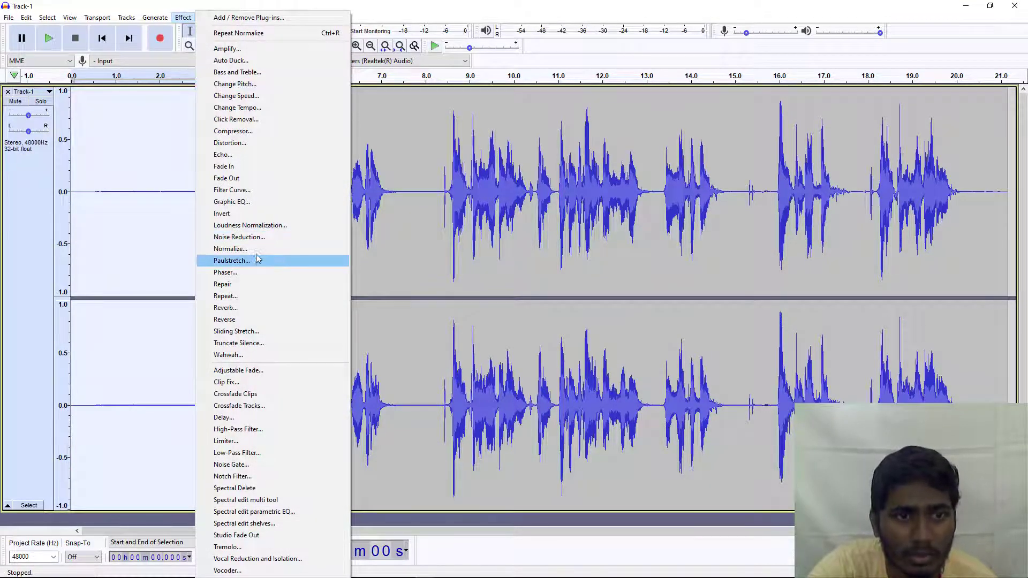
{"action": "left_click", "coordinate": [257, 237]}
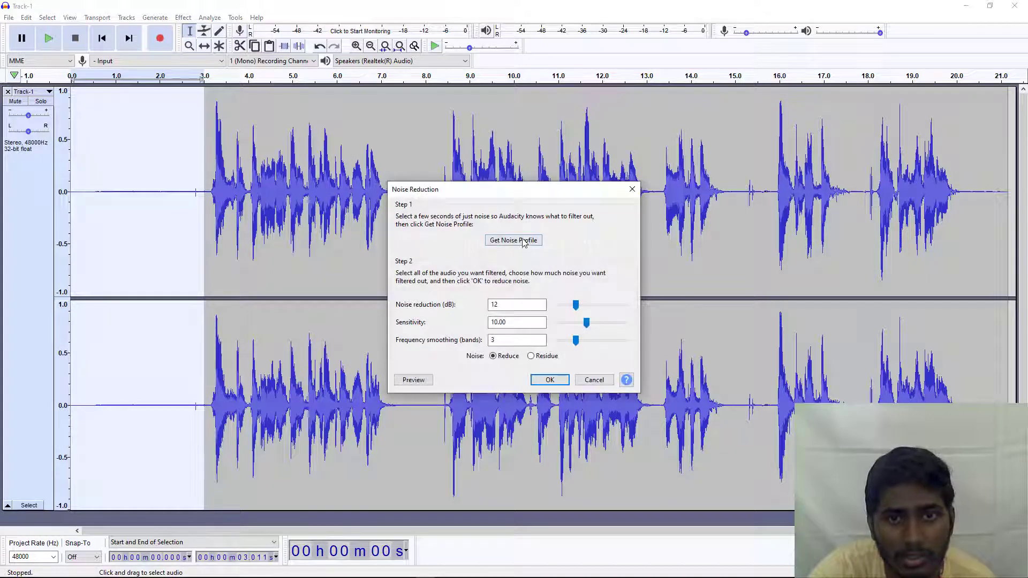
{"action": "left_click", "coordinate": [513, 241]}
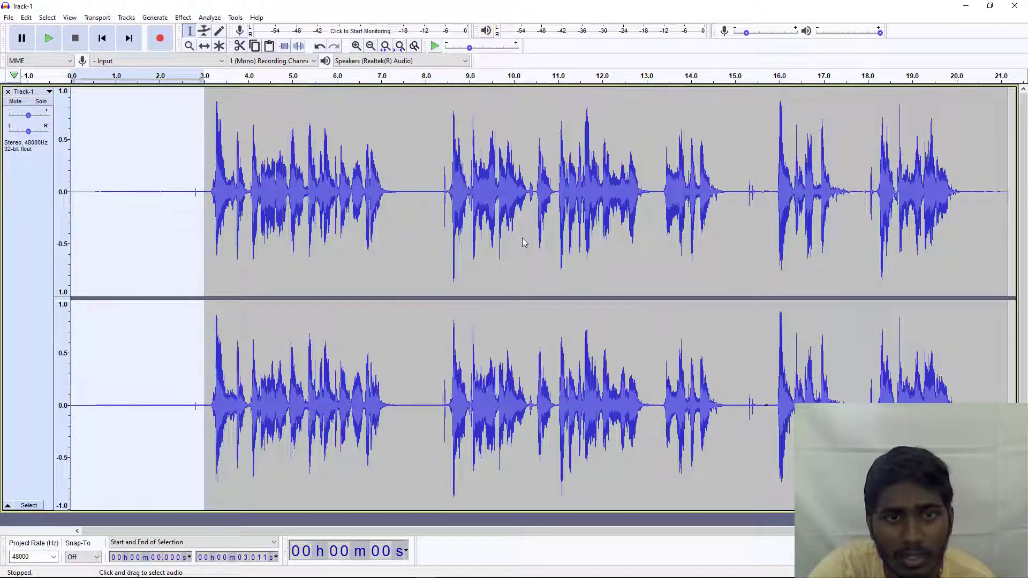
- Clear the noise selection and select the entire recording
{"action": "left_click", "coordinate": [302, 268]}
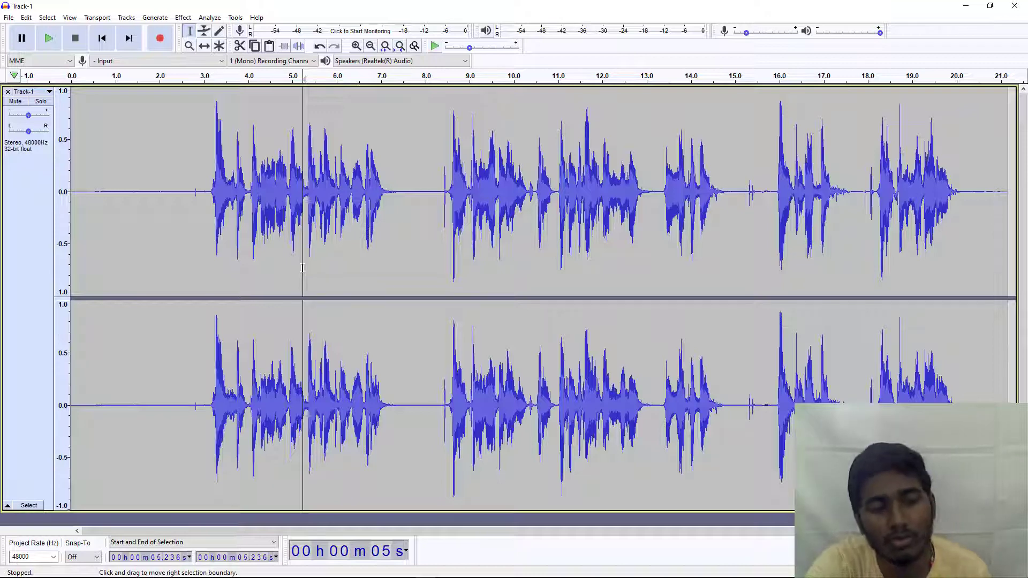
{"action": "left_click", "coordinate": [436, 258]}
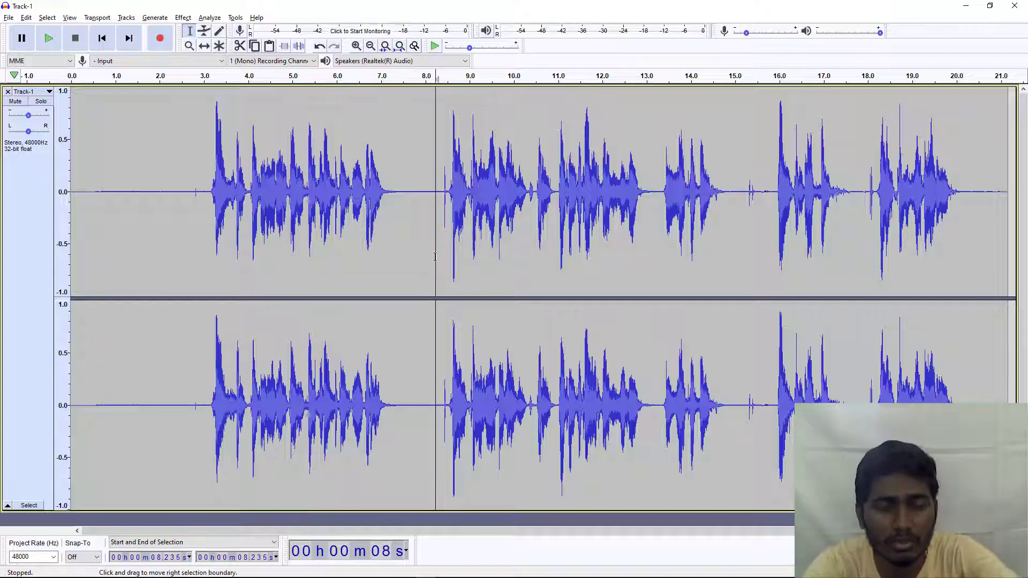
{"action": "key", "text": "ctrl+a"}
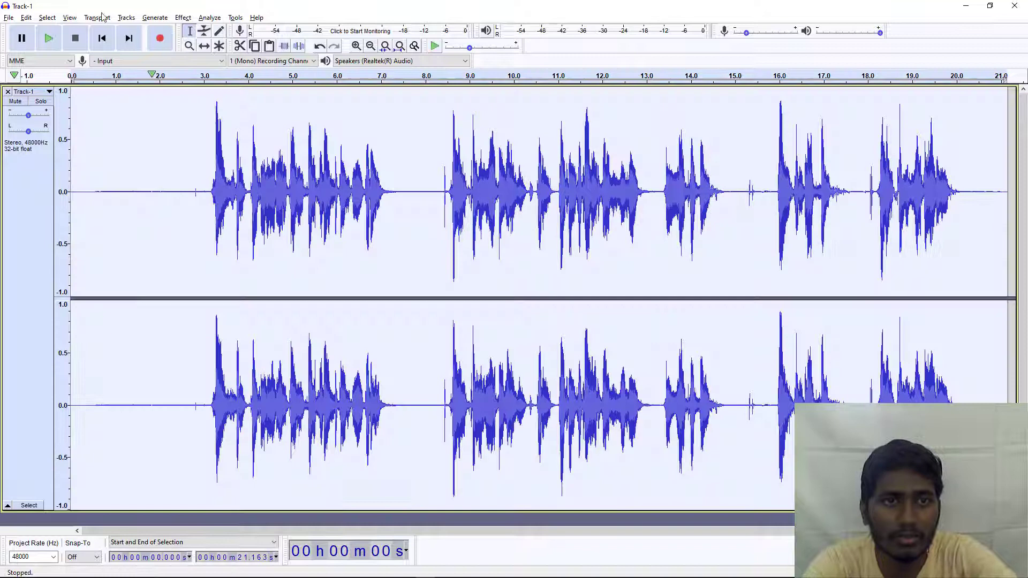
- Apply Noise Reduction at 32 dB, sensitivity 15, frequency smoothing 0.5
{"action": "left_click", "coordinate": [184, 18]}
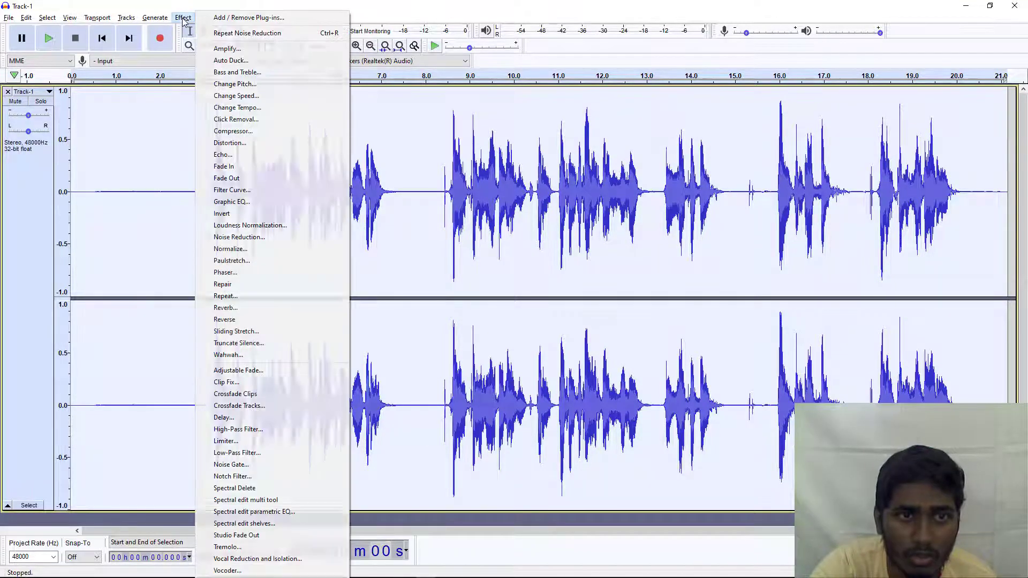
{"action": "left_click", "coordinate": [243, 239]}
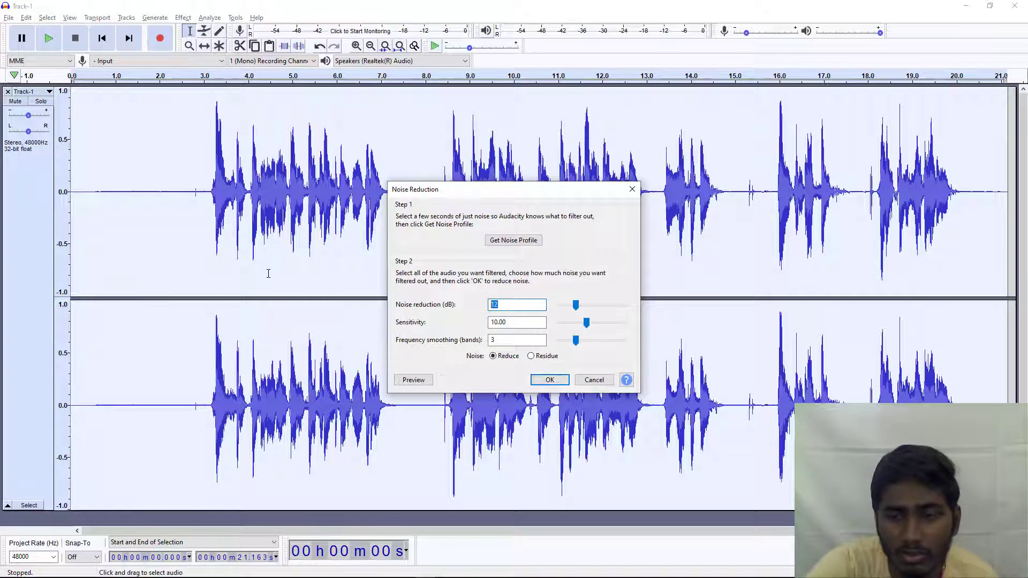
{"action": "type", "text": "32"}
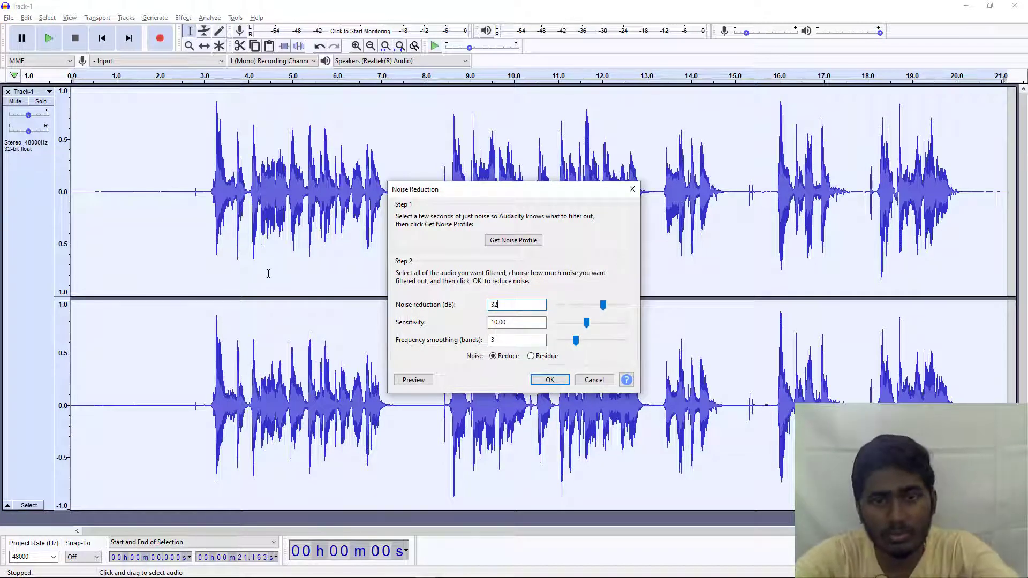
{"action": "key", "text": "Tab"}
{"action": "key", "text": "Tab"}
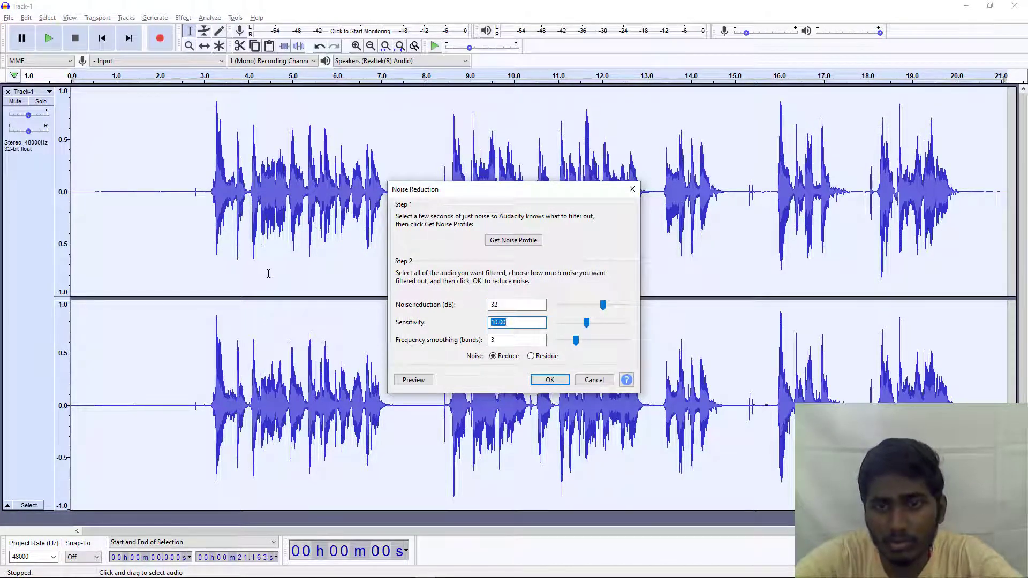
{"action": "type", "text": "15"}
{"action": "key", "text": "Tab"}
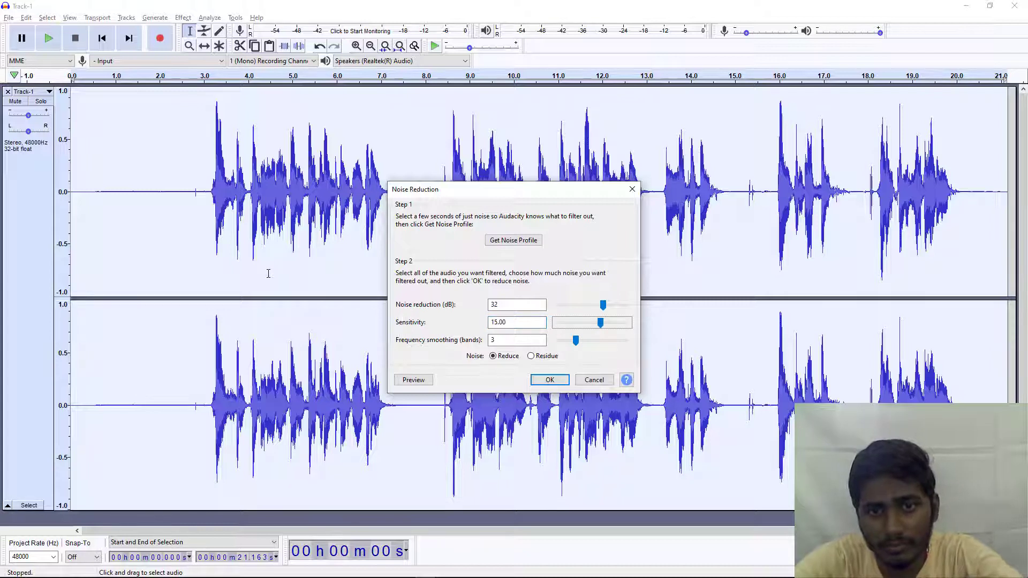
{"action": "key", "text": "Tab"}
{"action": "type", "text": "05"}
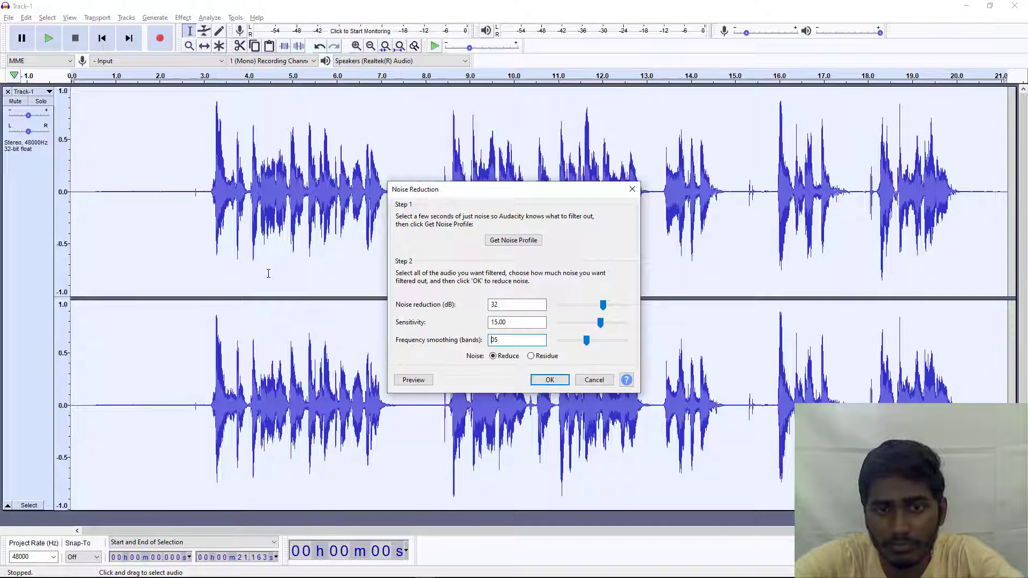
{"action": "type", "text": "."}
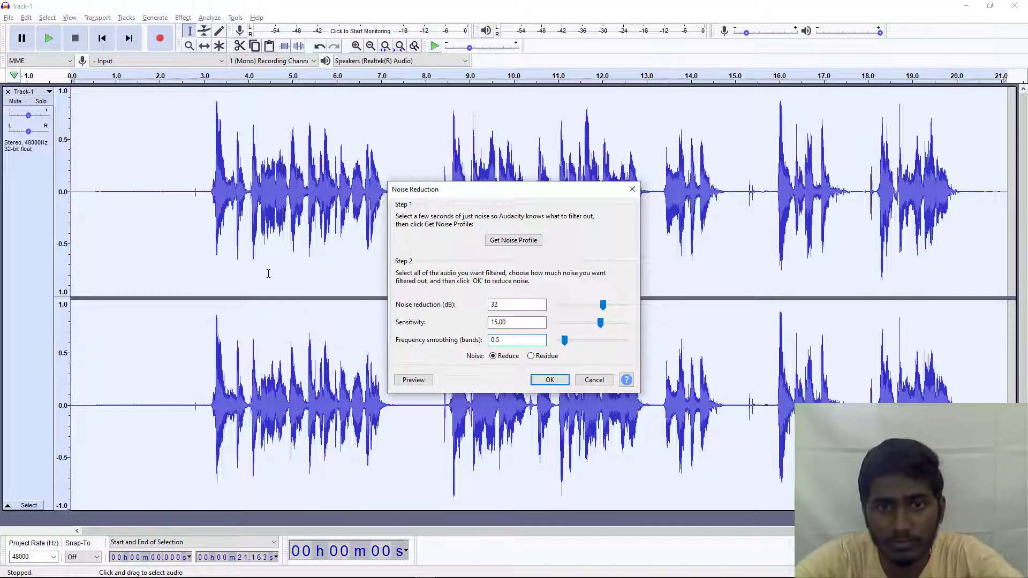
{"action": "left_click", "coordinate": [558, 380]}
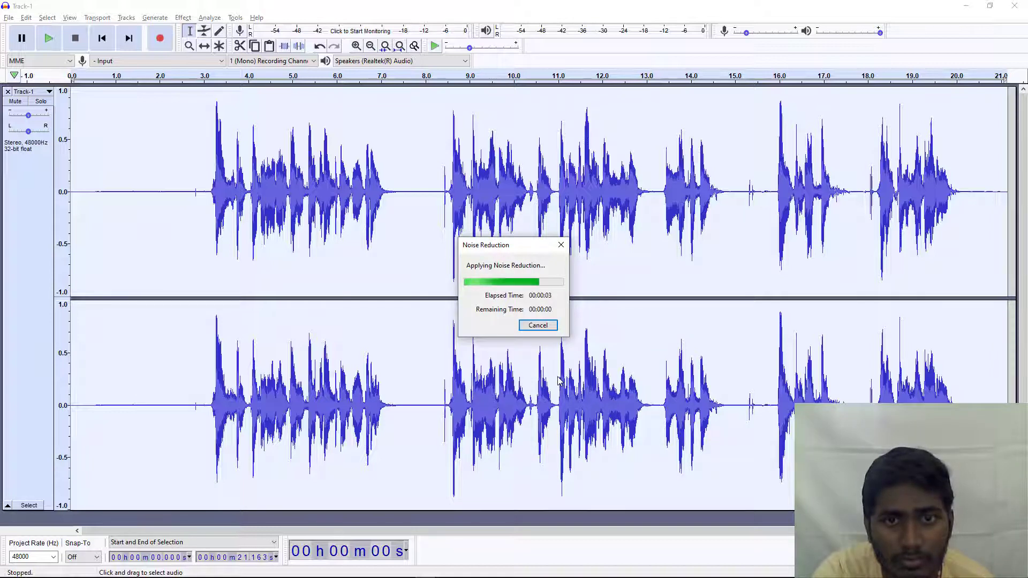
- Play the noise-reduced recording from about 1.3 s, stop it, and zoom the timeline out twice
{"action": "left_click", "coordinate": [355, 226]}
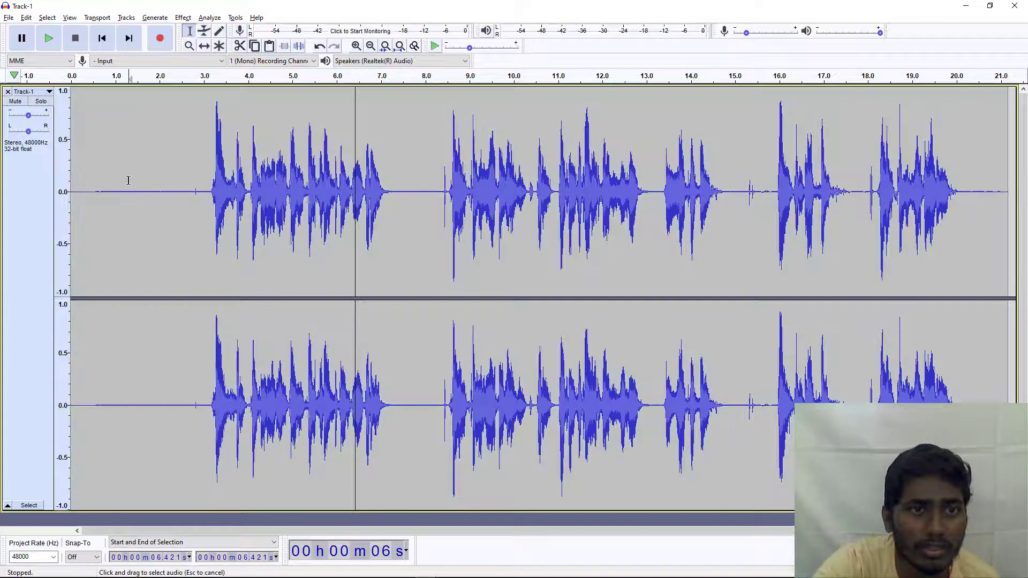
{"action": "left_click", "coordinate": [129, 180]}
{"action": "key", "text": "space"}
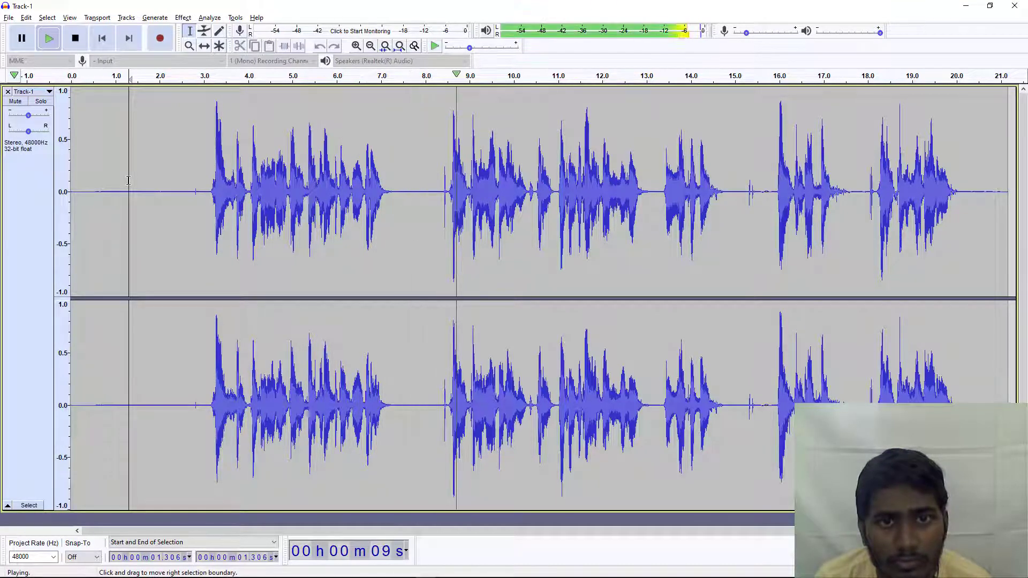
{"action": "key", "text": "space"}
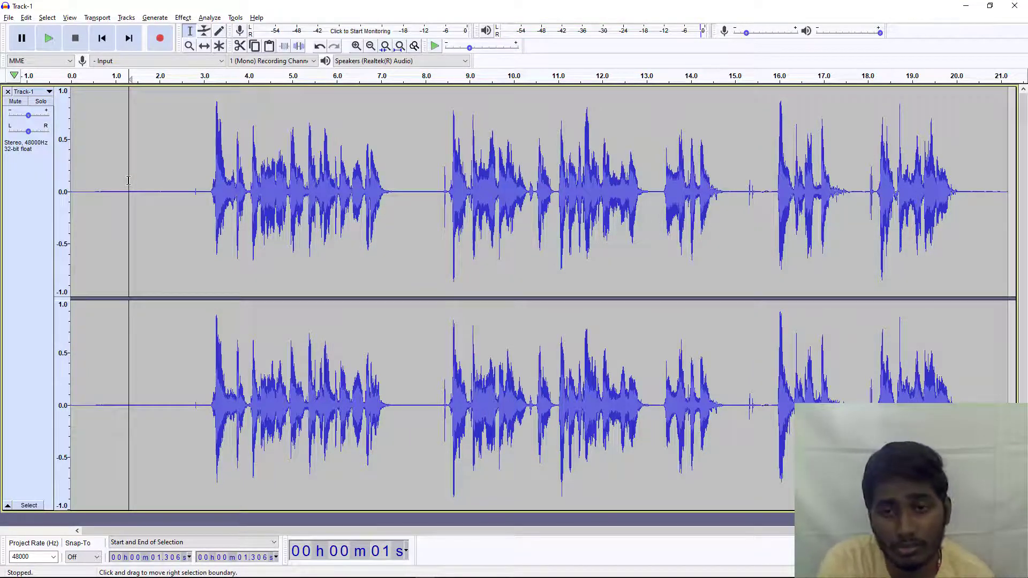
{"action": "key", "text": "ctrl+3"}
{"action": "key", "text": "ctrl+3"}
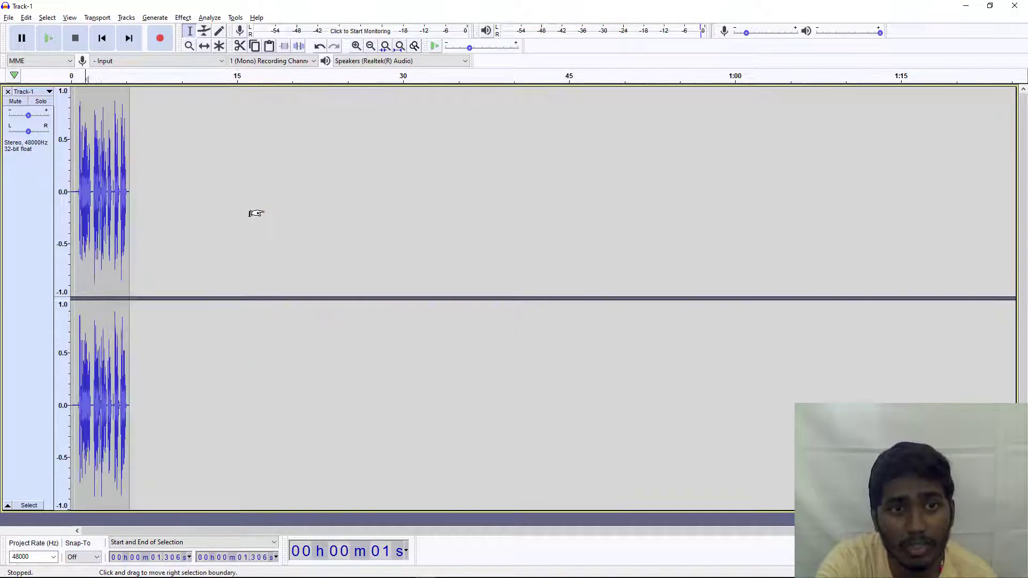
{"action": "key", "text": "ctrl+3"}
{"action": "key", "text": "ctrl+3"}
{"action": "key", "text": "ctrl+3"}
{"action": "key", "text": "ctrl+3"}
{"action": "key", "text": "ctrl+3"}
{"action": "key", "text": "ctrl+3"}
{"action": "key", "text": "ctrl+3"}
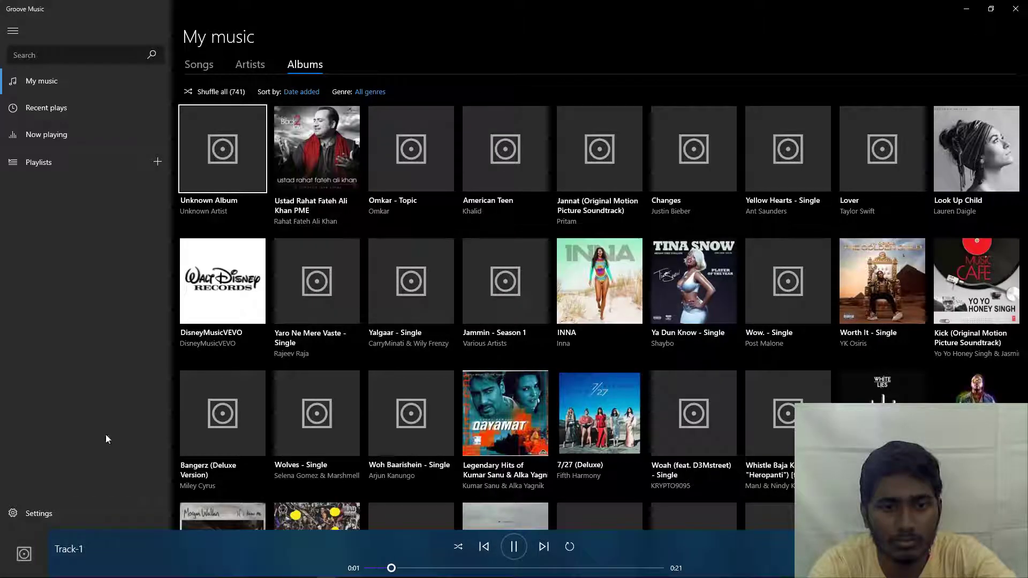
- Pause Track-1 in Groove Music's full-screen Now Playing view and return to Audacity
{"action": "left_click", "coordinate": [46, 545]}
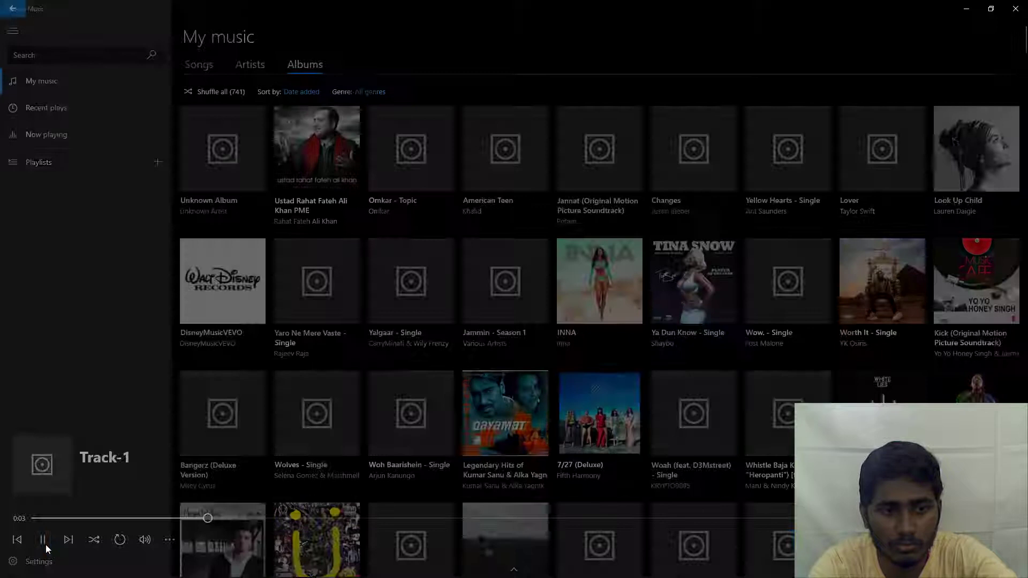
{"action": "key", "text": "space"}
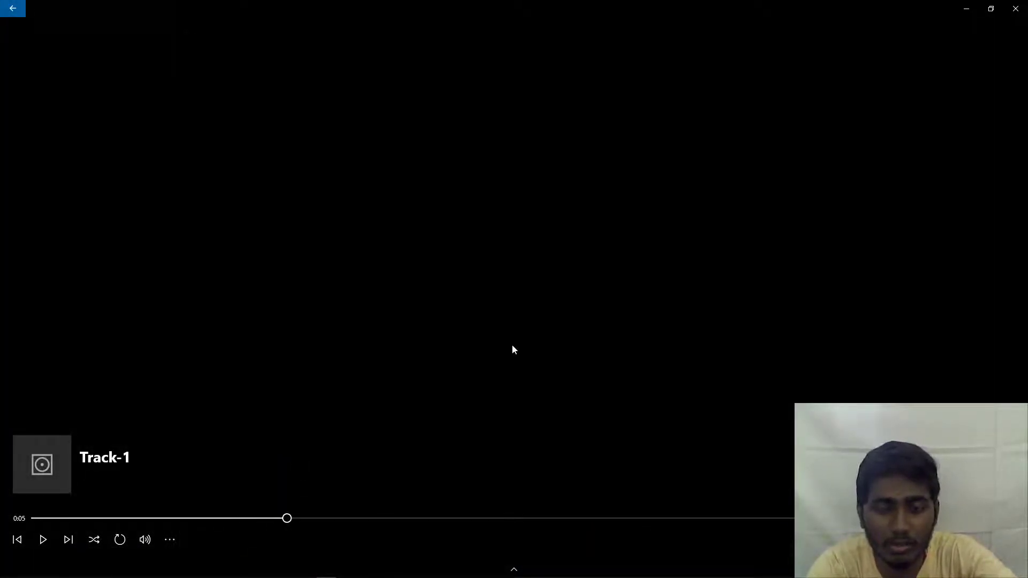
{"action": "key", "text": "alt+Tab"}
{"action": "key", "text": "alt+Tab"}
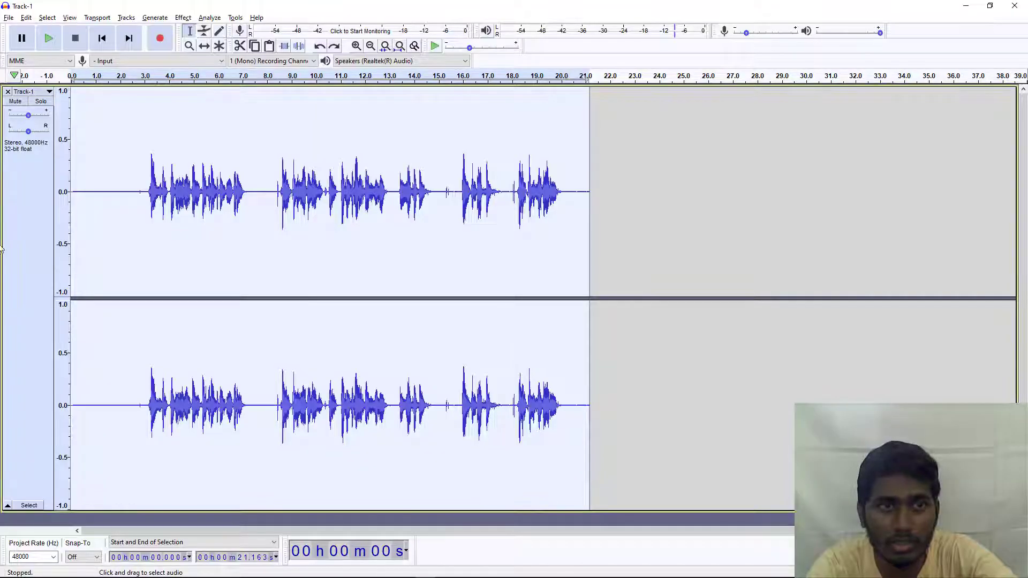
{"action": "left_click", "coordinate": [101, 191]}
{"action": "key", "text": "space"}
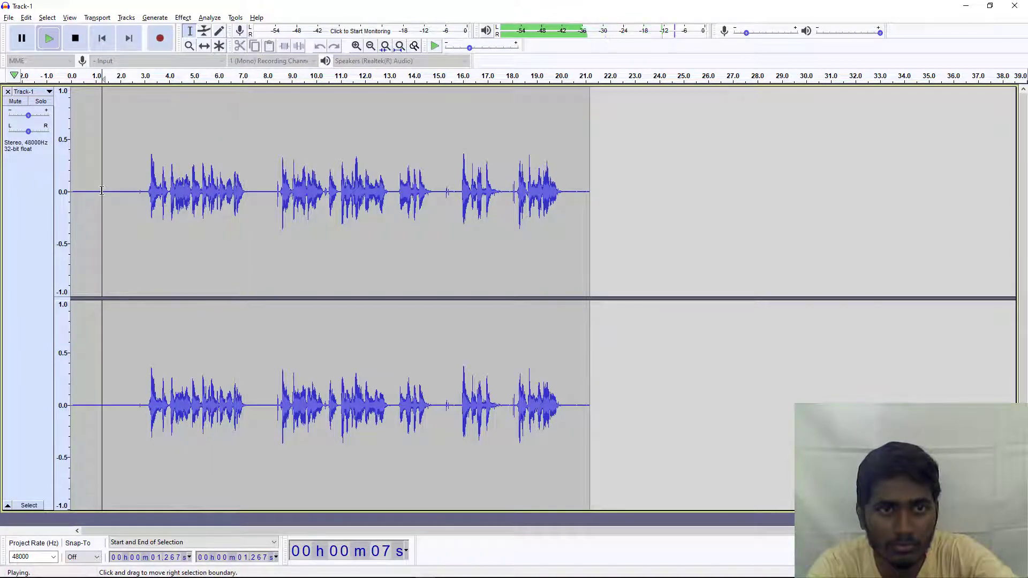
{"action": "key", "text": "space"}
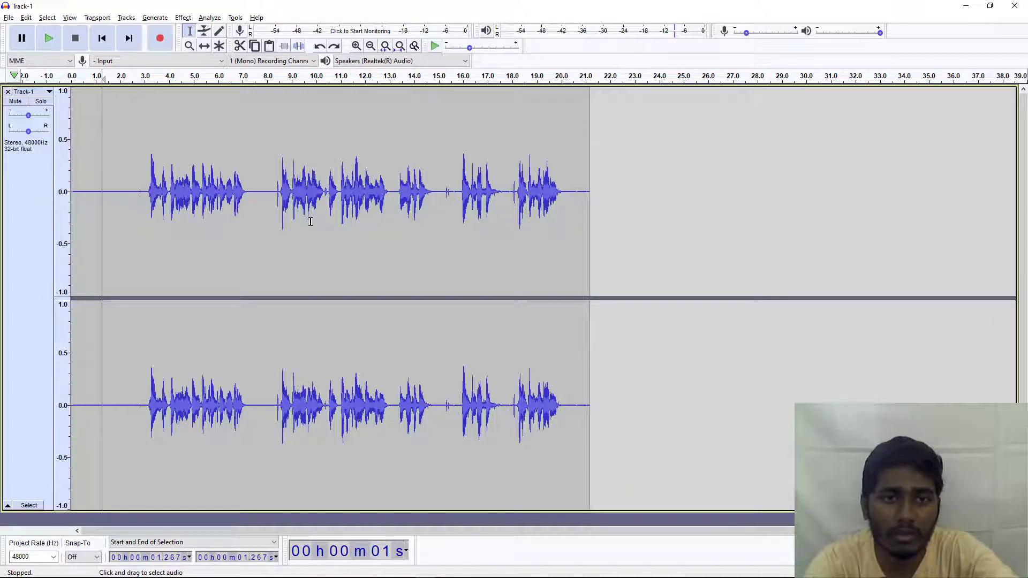
{"action": "left_click", "coordinate": [527, 225]}
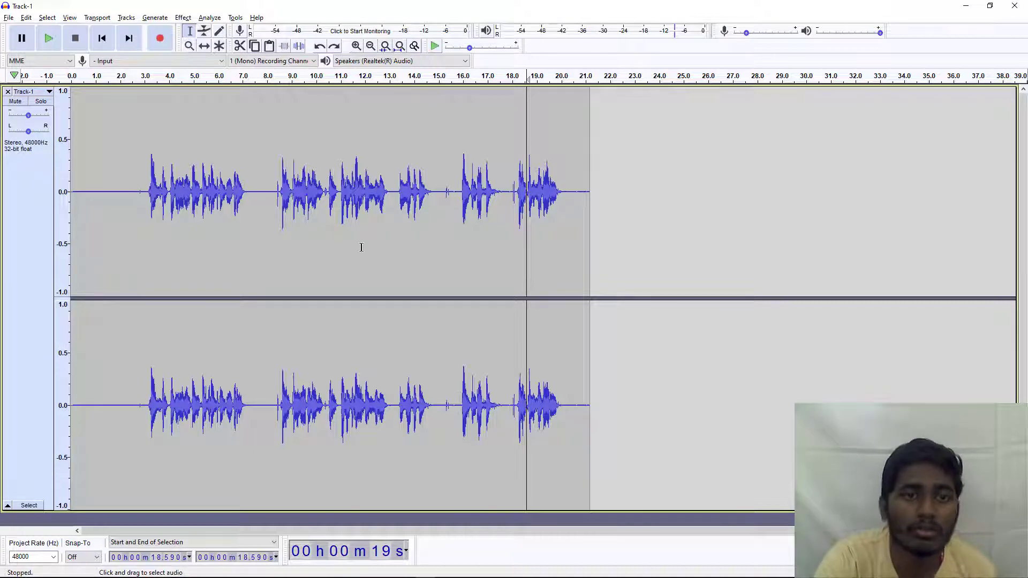
{"action": "left_click", "coordinate": [361, 246]}
{"action": "key", "text": "ctrl+a"}
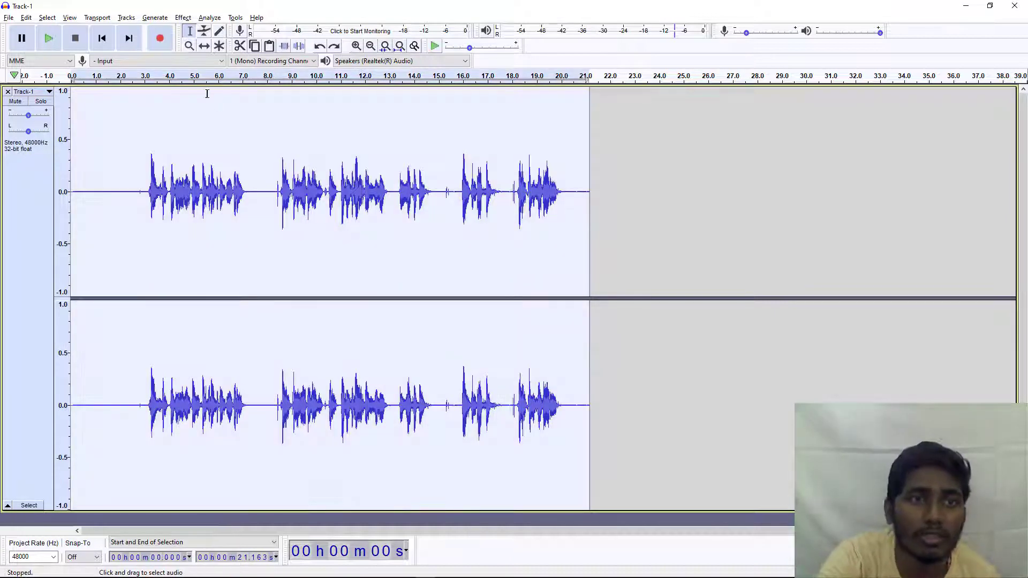
- Amplify Track-1 by 8.59 dB to a 0.0 dB new peak
{"action": "left_click", "coordinate": [182, 17]}
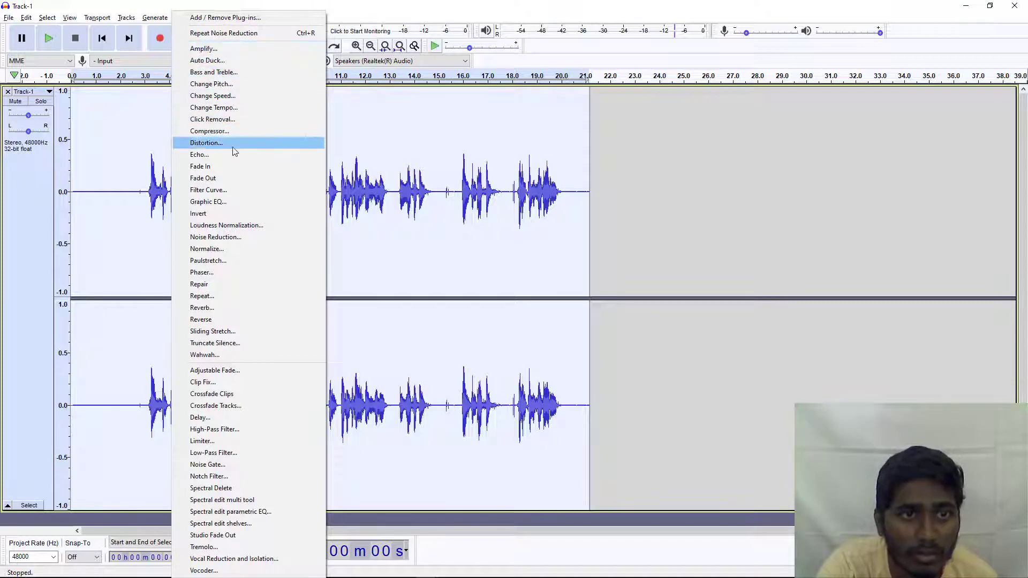
{"action": "left_click", "coordinate": [214, 49]}
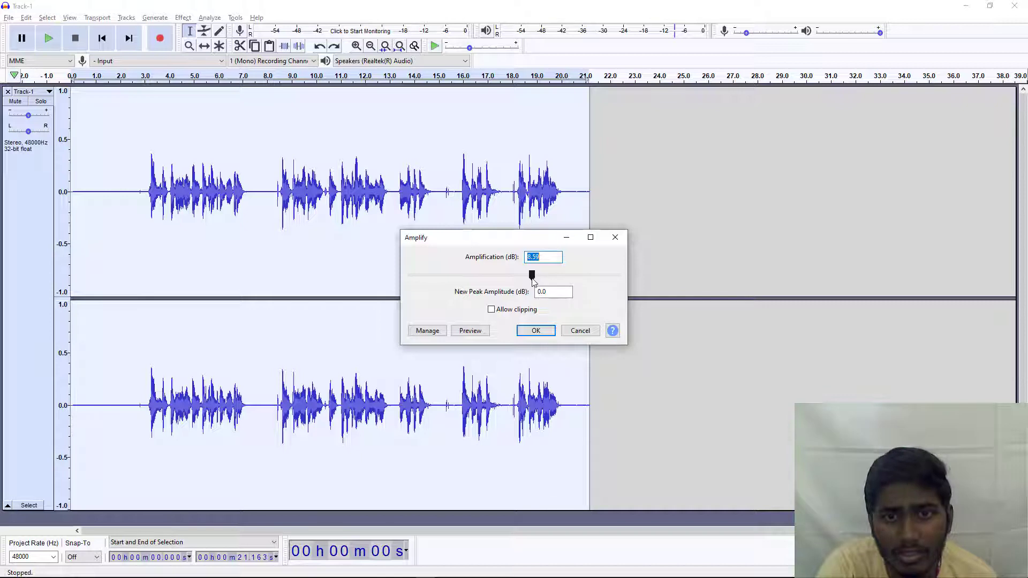
{"action": "left_click", "coordinate": [536, 331]}
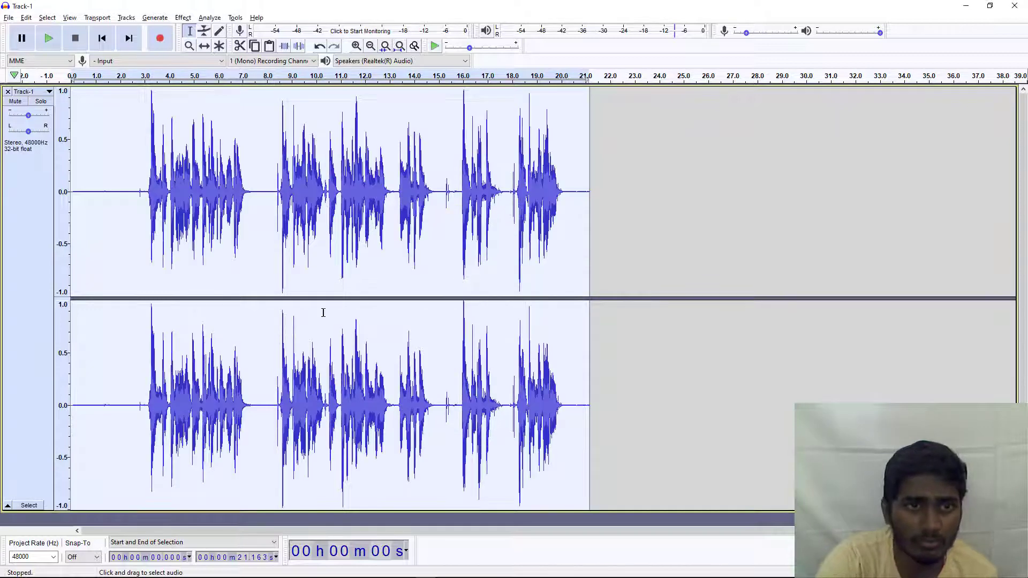
- Listen to the amplified track from 2 s, undo the Amplify, and reselect the whole clip
{"action": "left_click", "coordinate": [119, 196]}
{"action": "key", "text": "space"}
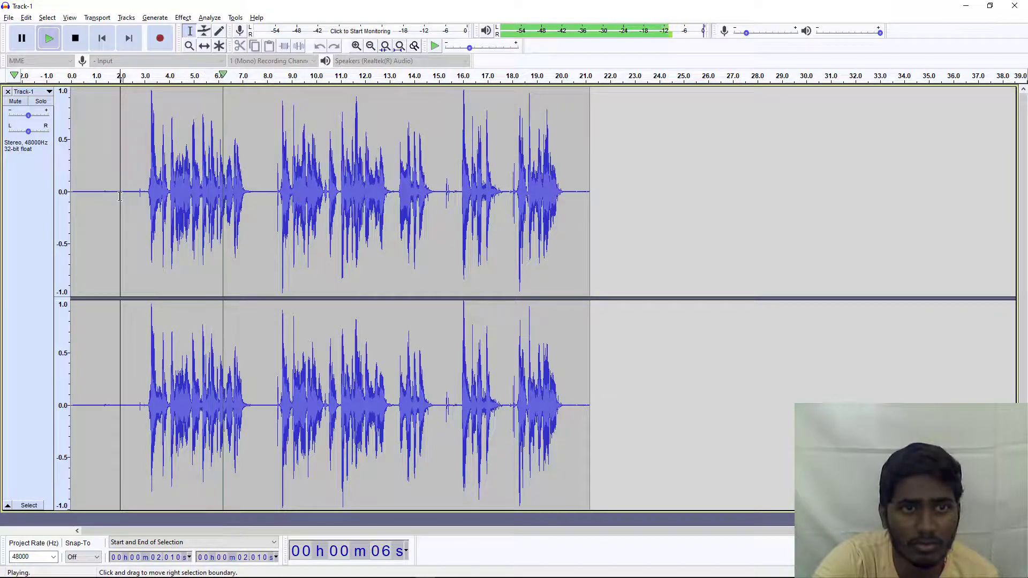
{"action": "key", "text": "space"}
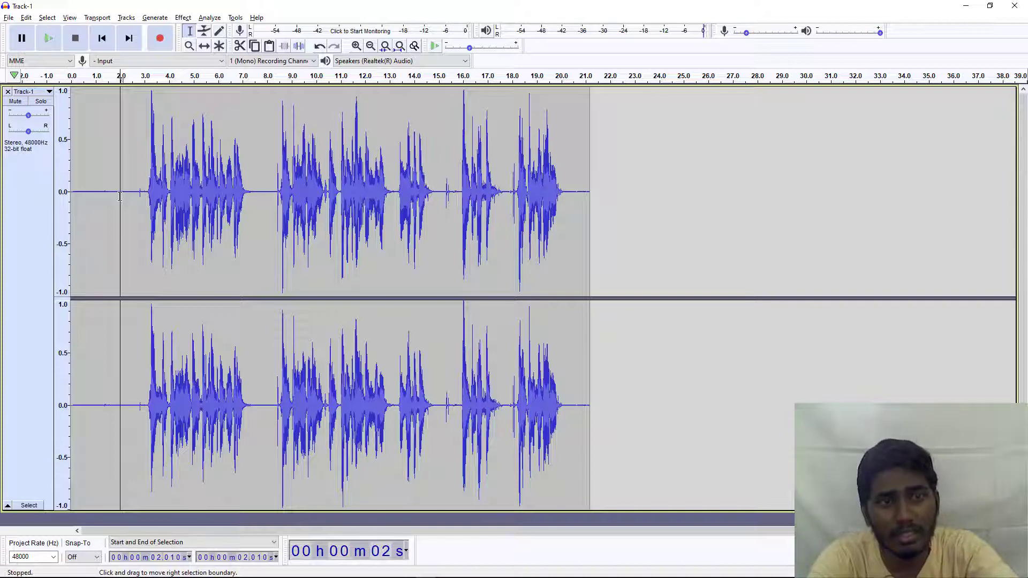
{"action": "key", "text": "ctrl+z"}
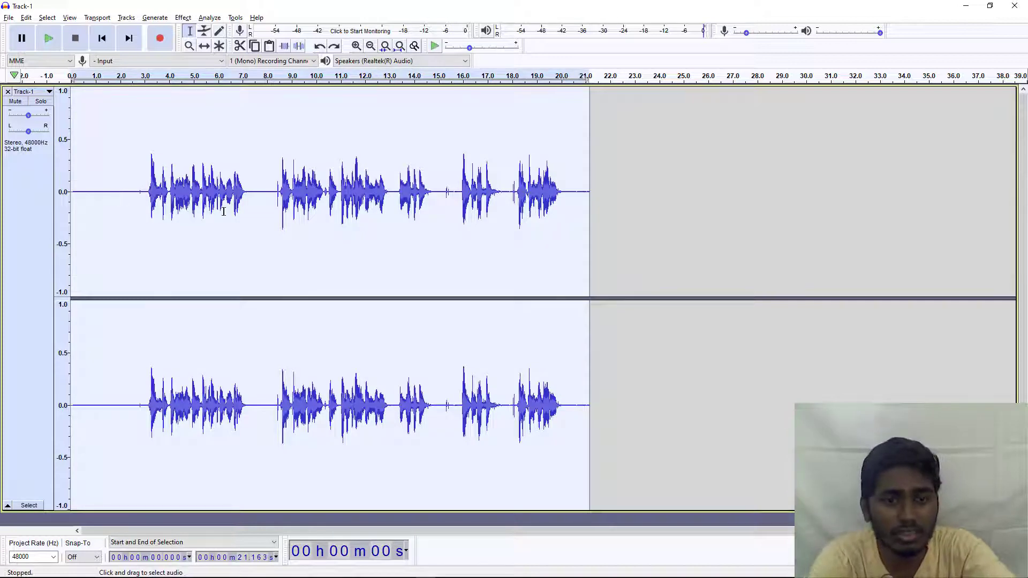
{"action": "left_click", "coordinate": [299, 232]}
{"action": "double_click", "coordinate": [300, 236]}
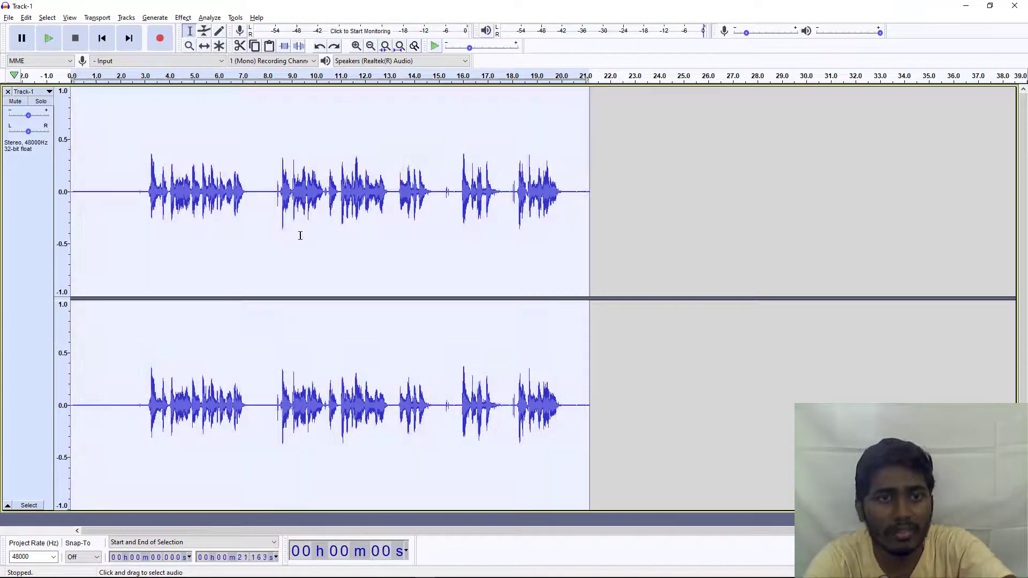
- Filter Track-1 with a High-Pass Filter at 1000 Hz and 6 dB per octave roll-off
{"action": "left_click", "coordinate": [181, 18]}
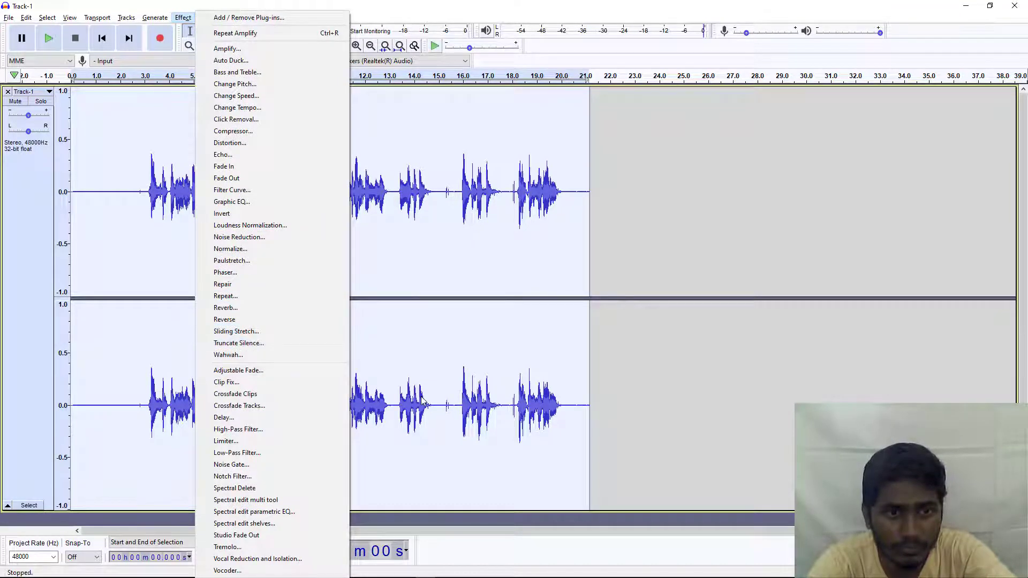
{"action": "left_click", "coordinate": [307, 429]}
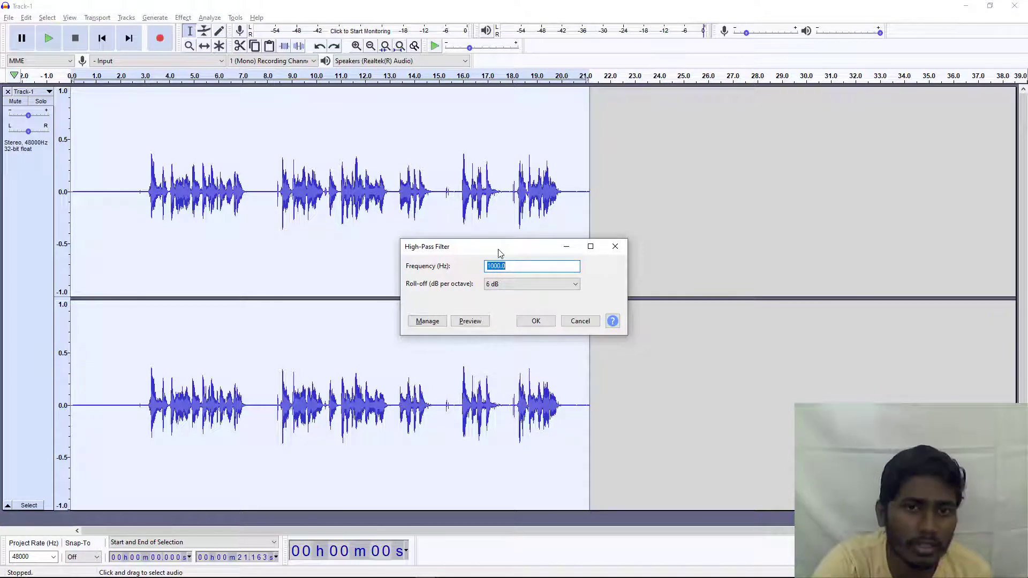
{"action": "left_click", "coordinate": [522, 289]}
{"action": "left_click", "coordinate": [522, 293]}
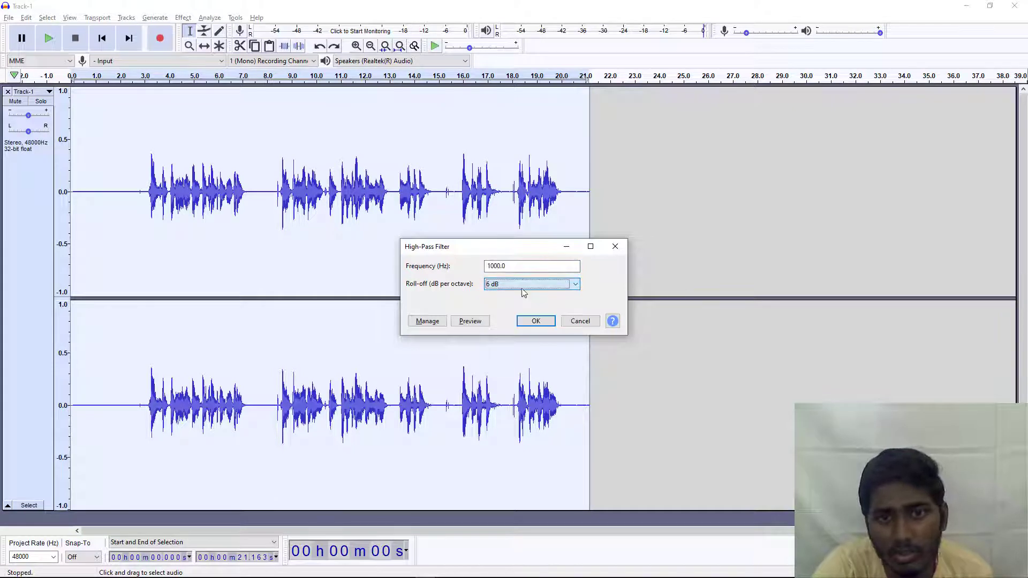
{"action": "left_click", "coordinate": [541, 324]}
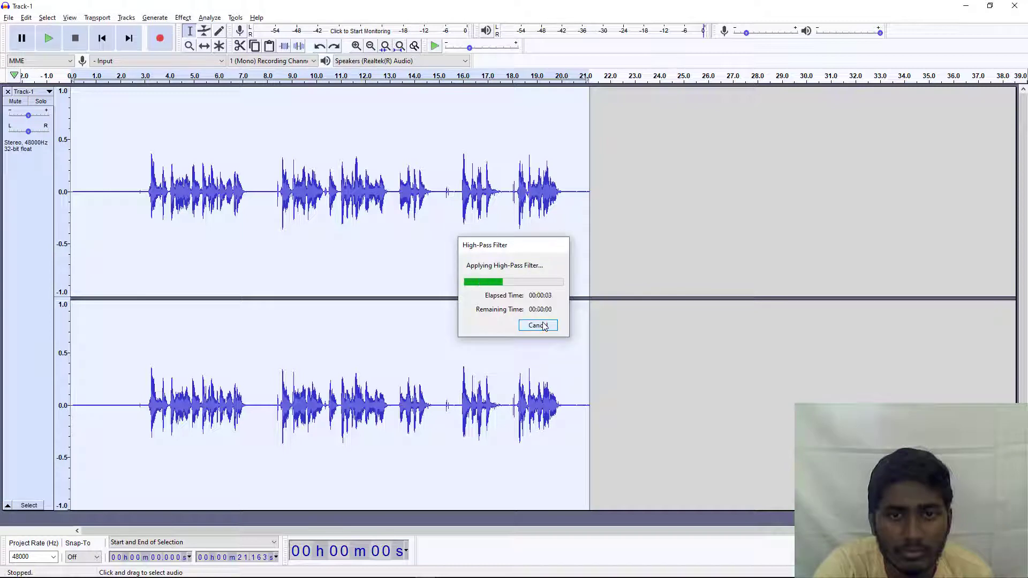
{"action": "left_click", "coordinate": [98, 193]}
{"action": "key", "text": "space"}
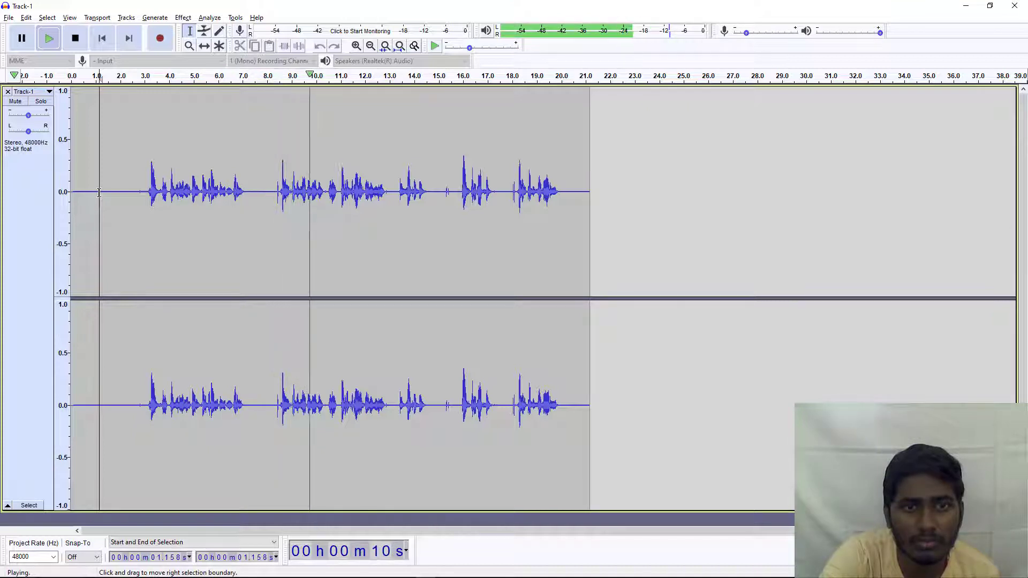
{"action": "key", "text": "space"}
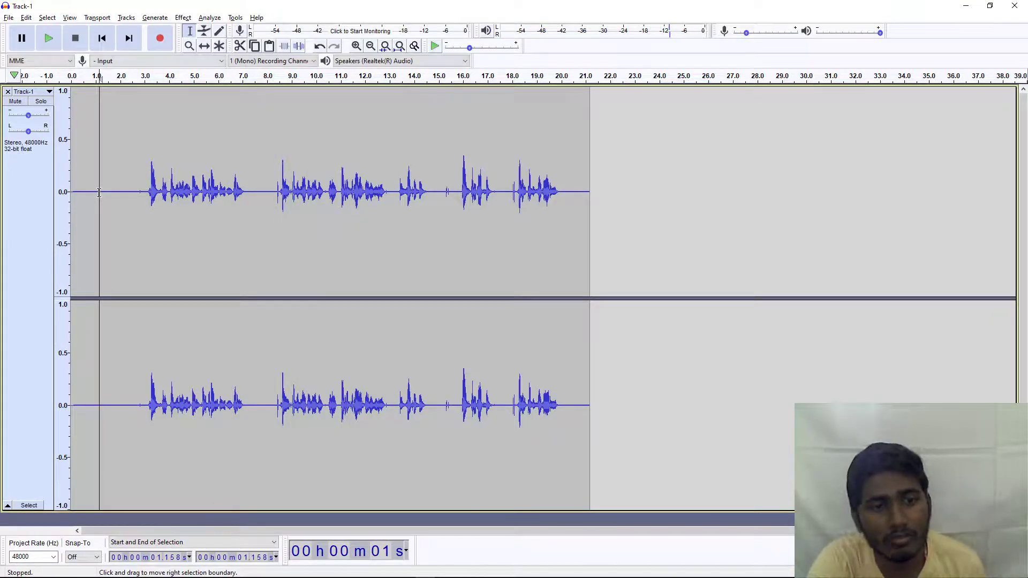